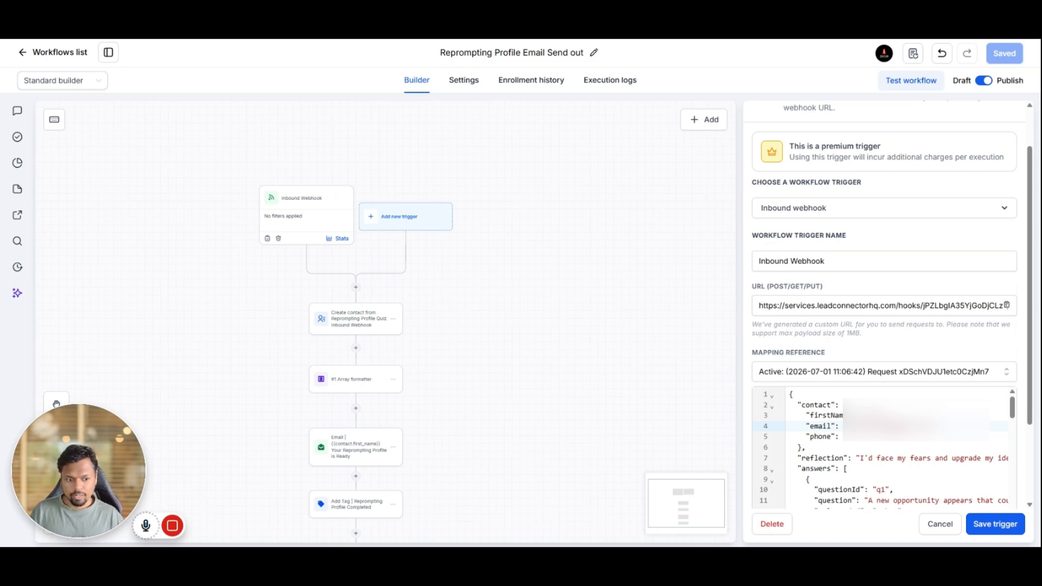
Step: Select the entire JSON payload of the active mapping reference in the Inbound Webhook trigger
scroll(885, 447, down, 3)
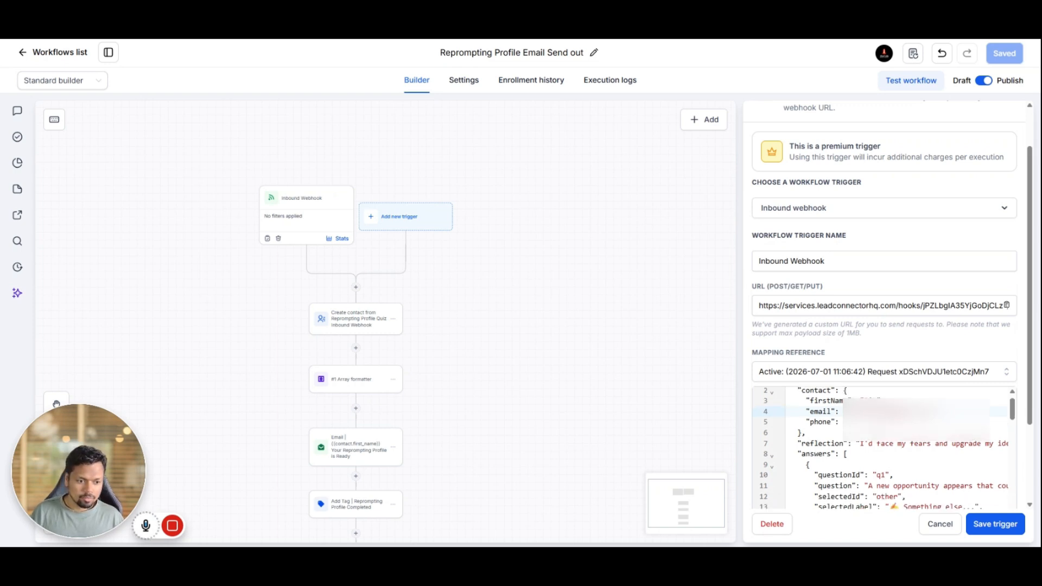
scroll(885, 447, up, 3)
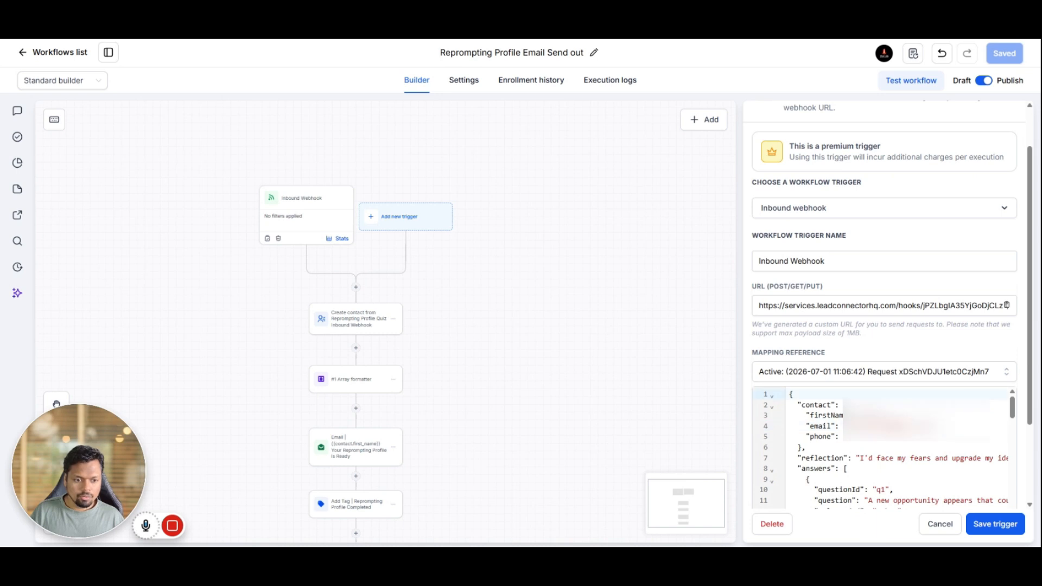
drag(790, 394, 846, 477)
scroll(869, 505, down, 20)
scroll(844, 491, down, 2)
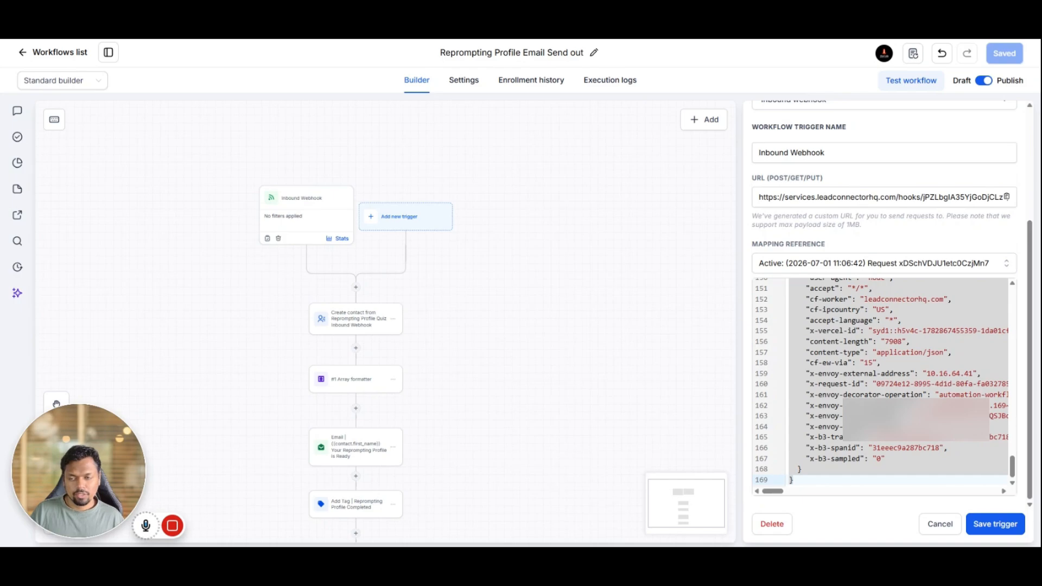
Step: Copy the Inbound Webhook trigger's URL and paste it as the address of the new POST request in Postman
key(alt+Tab)
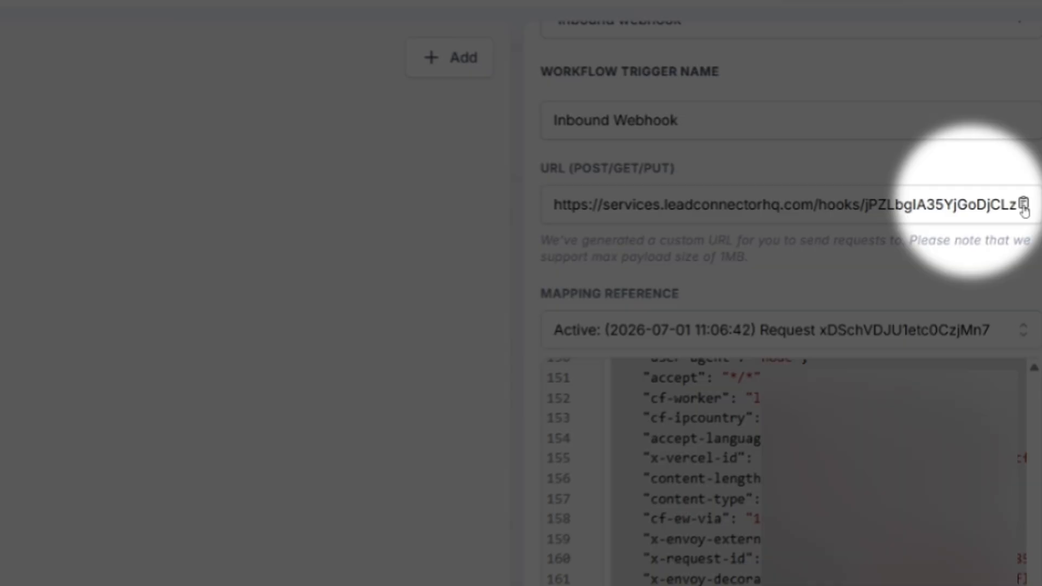
click(1010, 197)
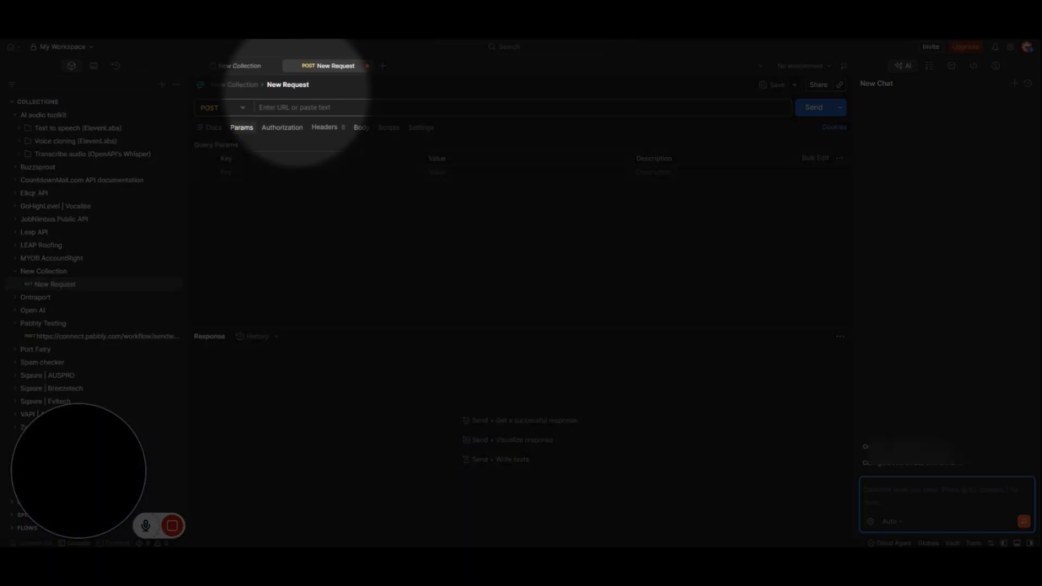
click(326, 107)
key(ctrl+v)
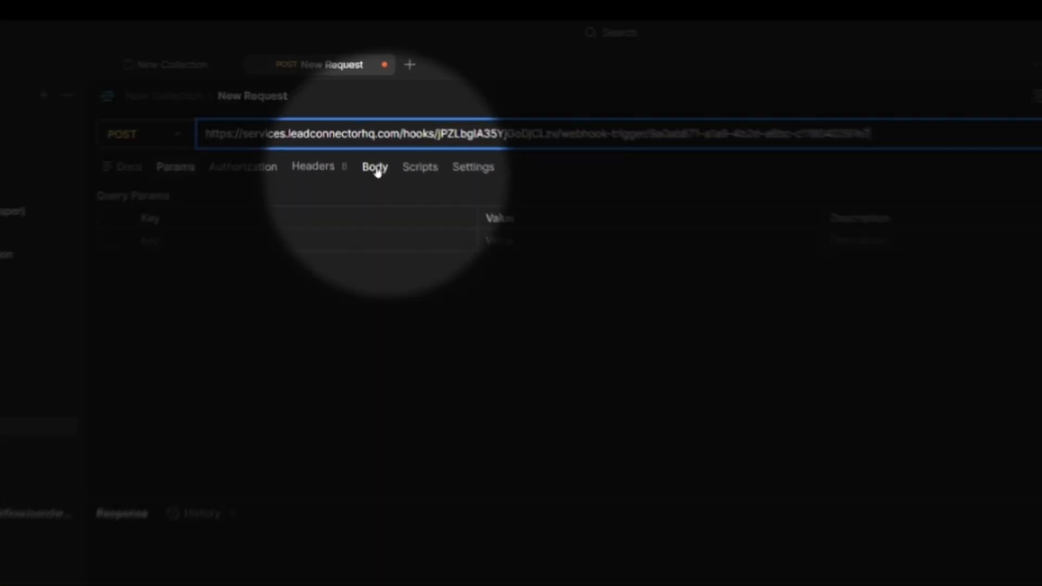
Step: Give the POST request a raw JSON body holding the trigger's full sample payload, and send it to the webhook
click(376, 168)
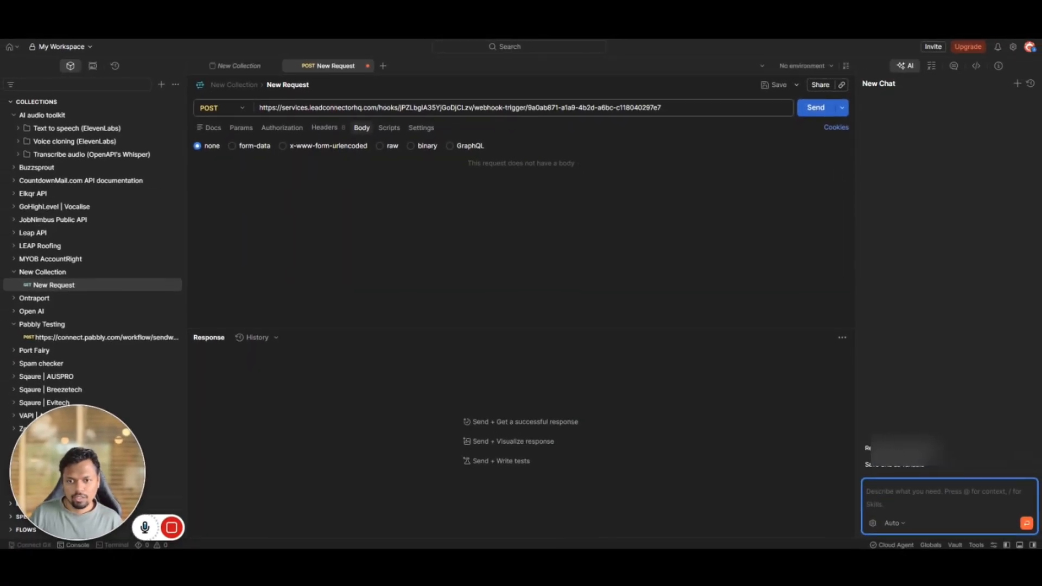
click(381, 146)
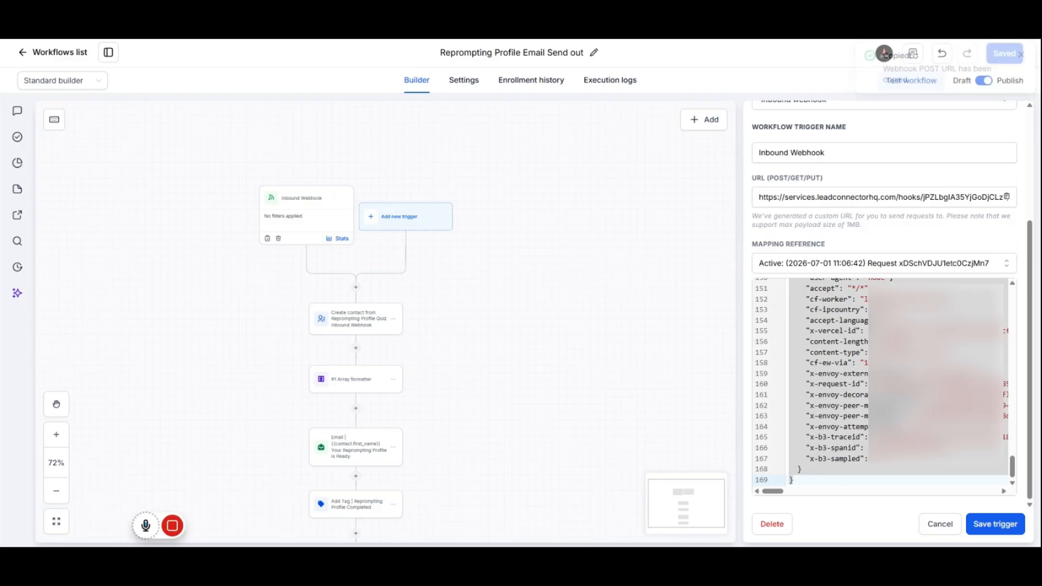
drag(790, 286, 847, 488)
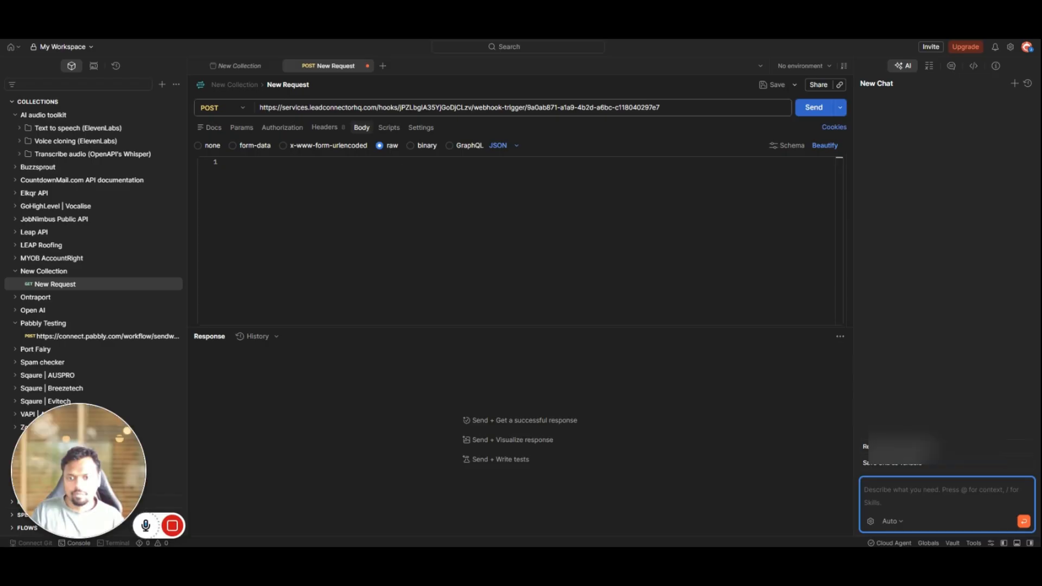
click(229, 161)
key(ctrl+v)
scroll(519, 241, down, 15)
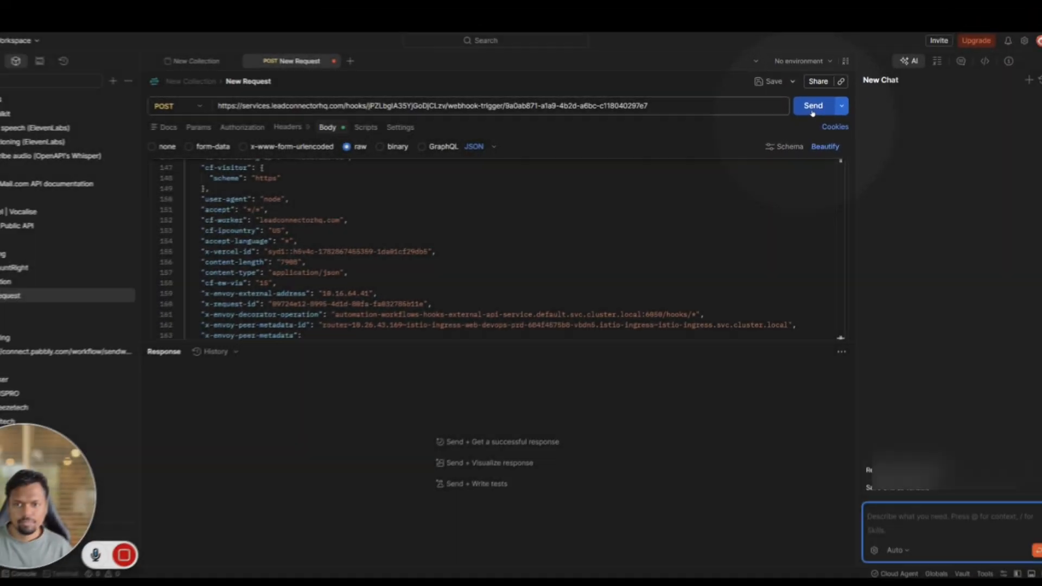
click(813, 108)
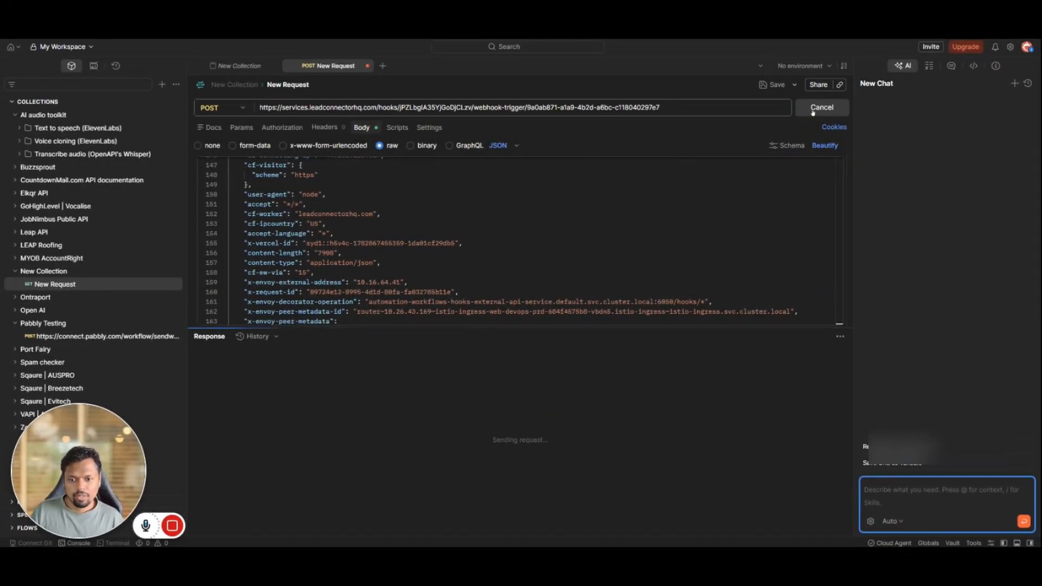
drag(244, 377, 271, 378)
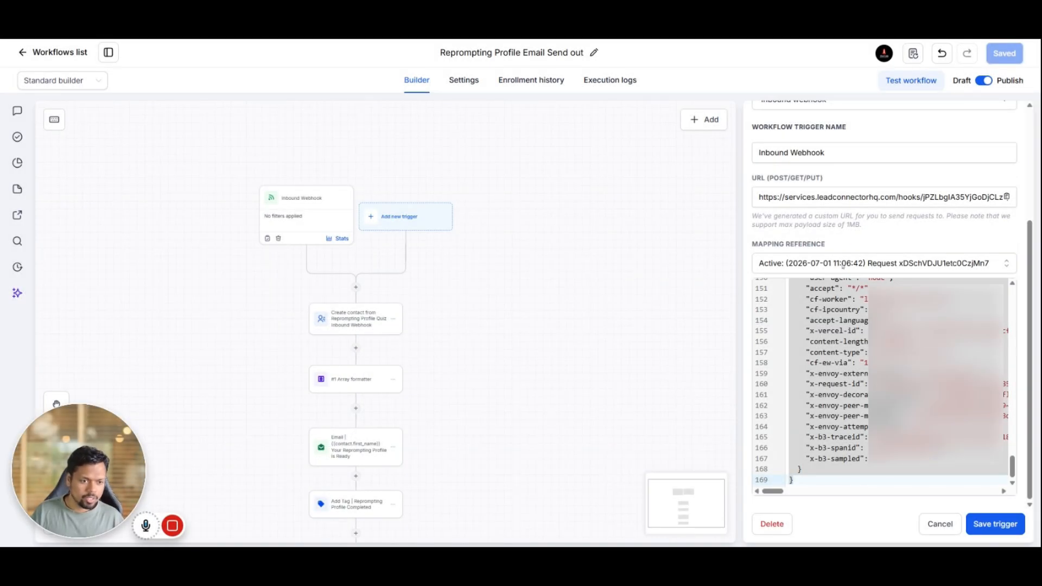
click(841, 264)
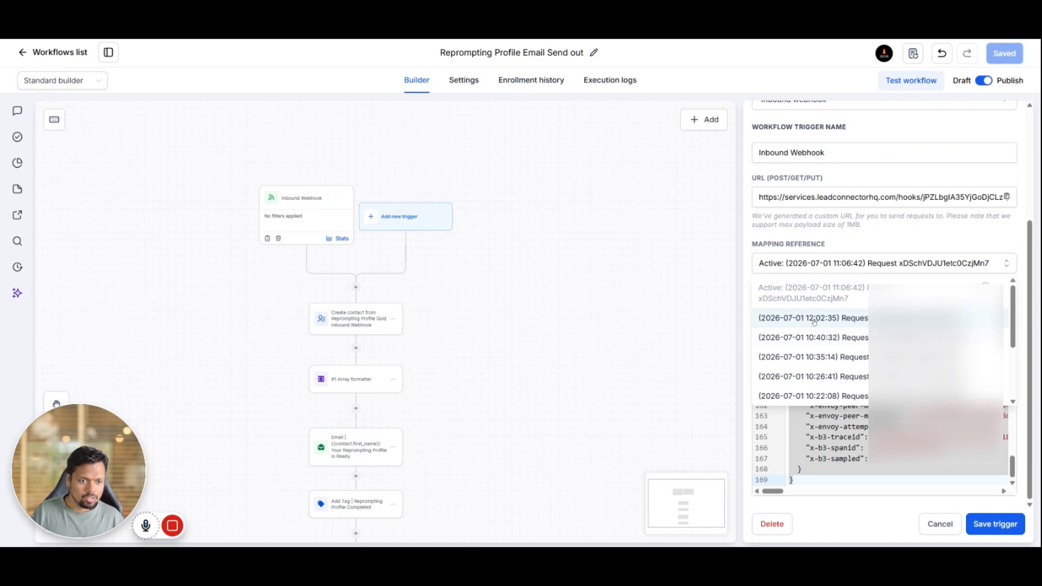
click(840, 320)
scroll(885, 412, down, 5)
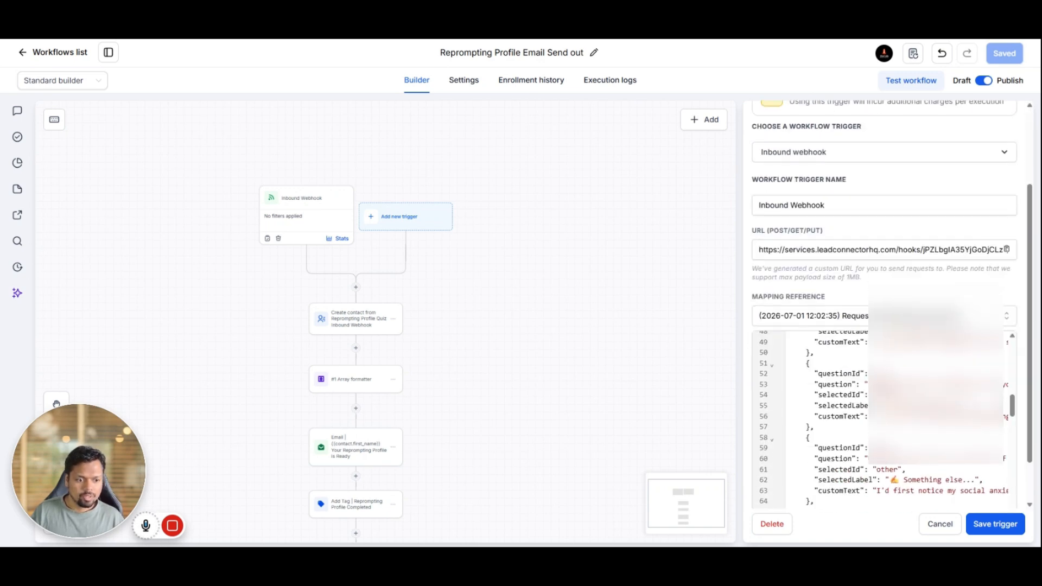
scroll(885, 421, down, 1)
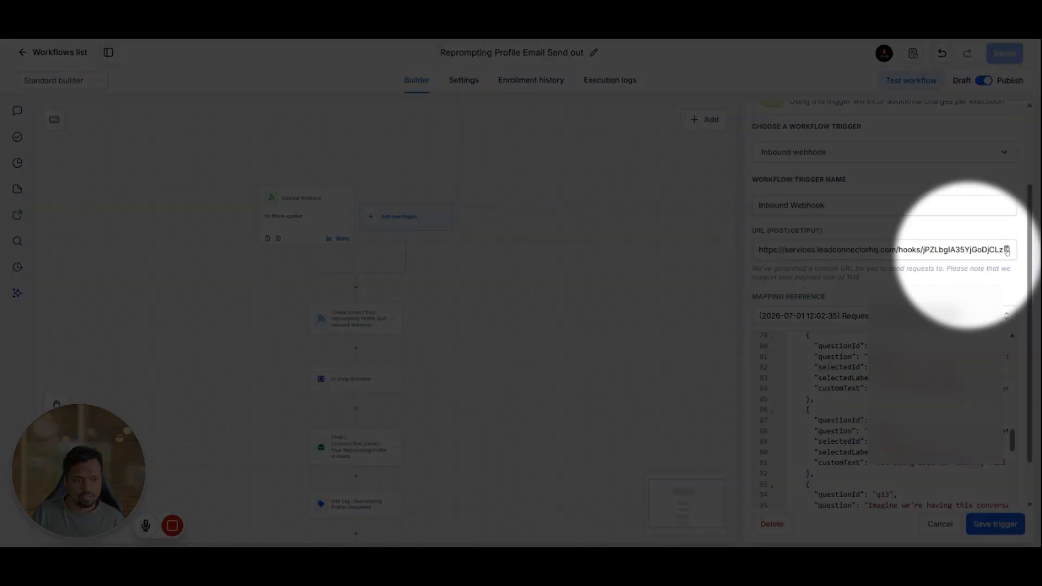
Step: Copy the webhook URL and open it in a new browser tab with the query parameter "?hi" appended
click(1005, 249)
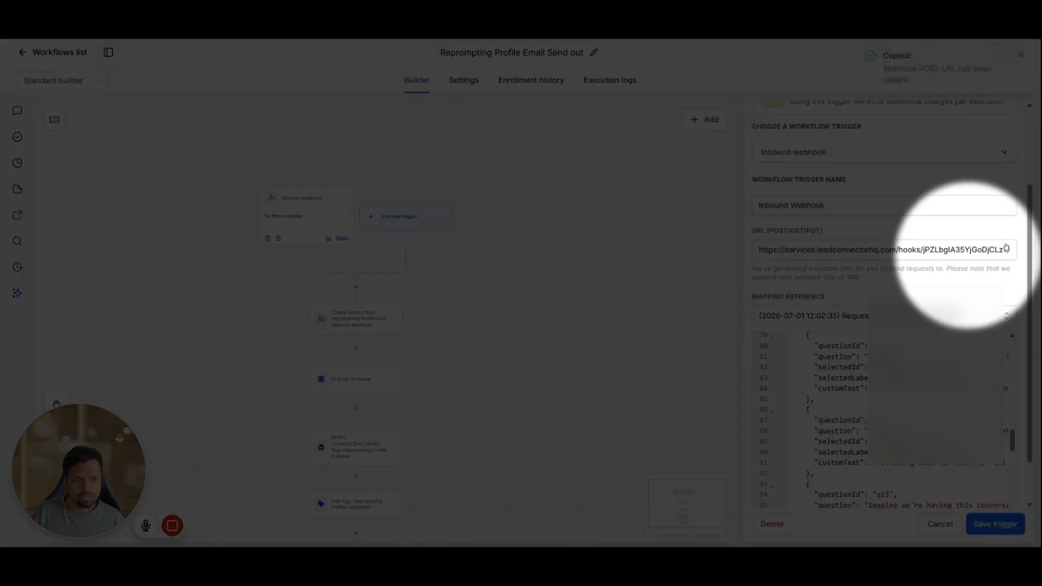
key(ctrl+t)
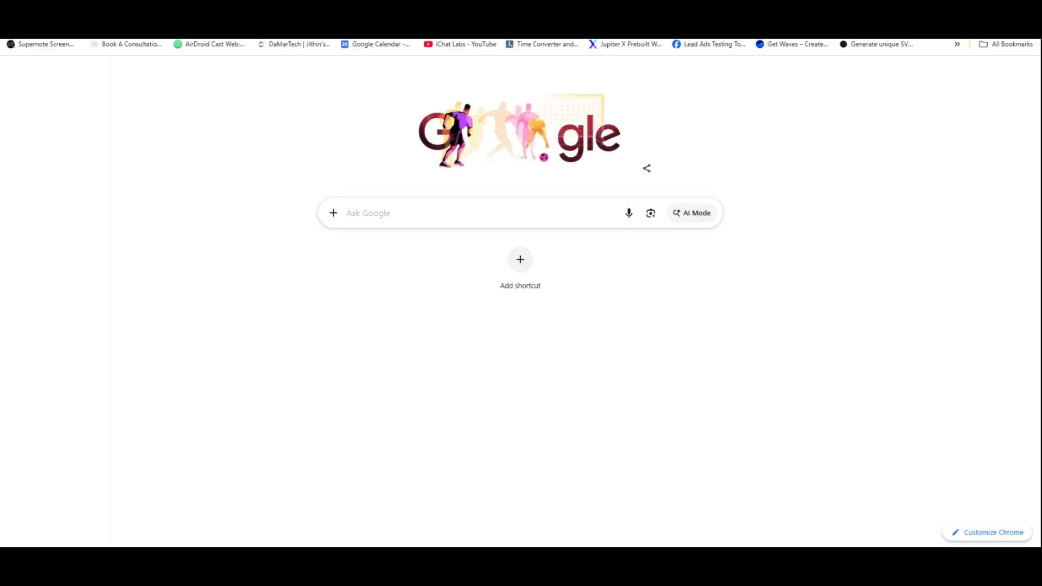
key(ctrl+v)
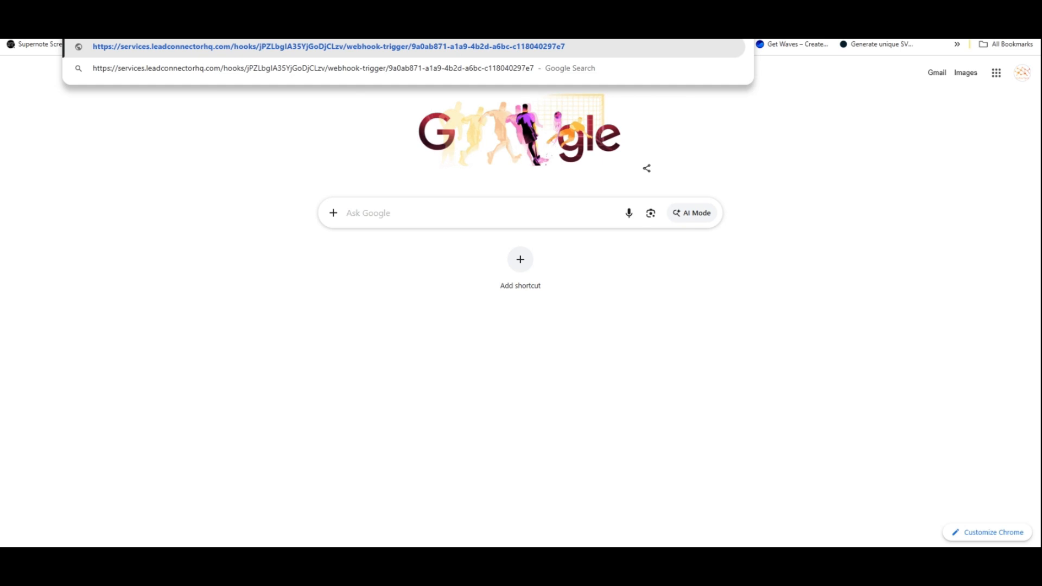
text(?h)
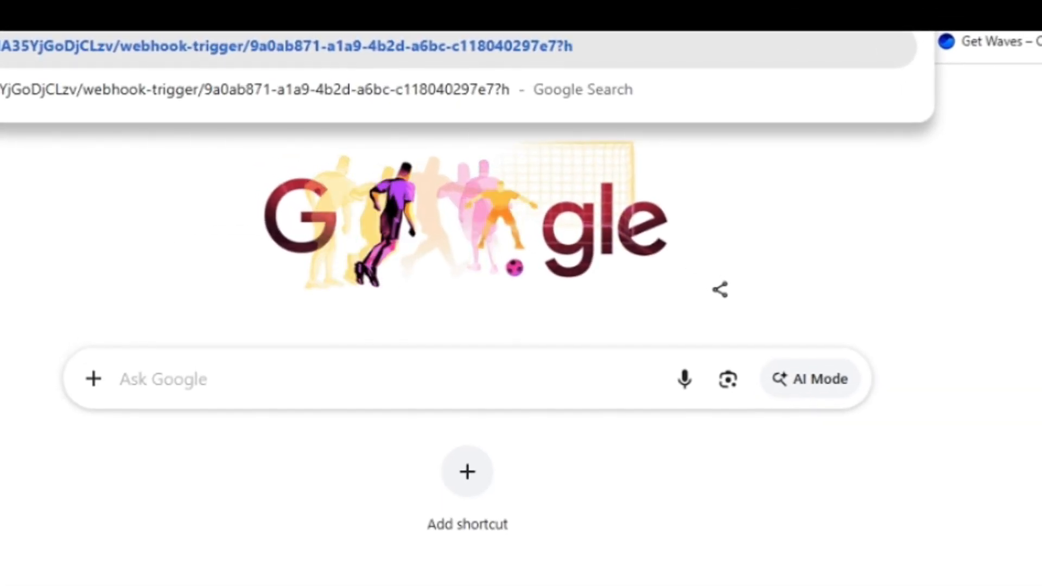
text(i)
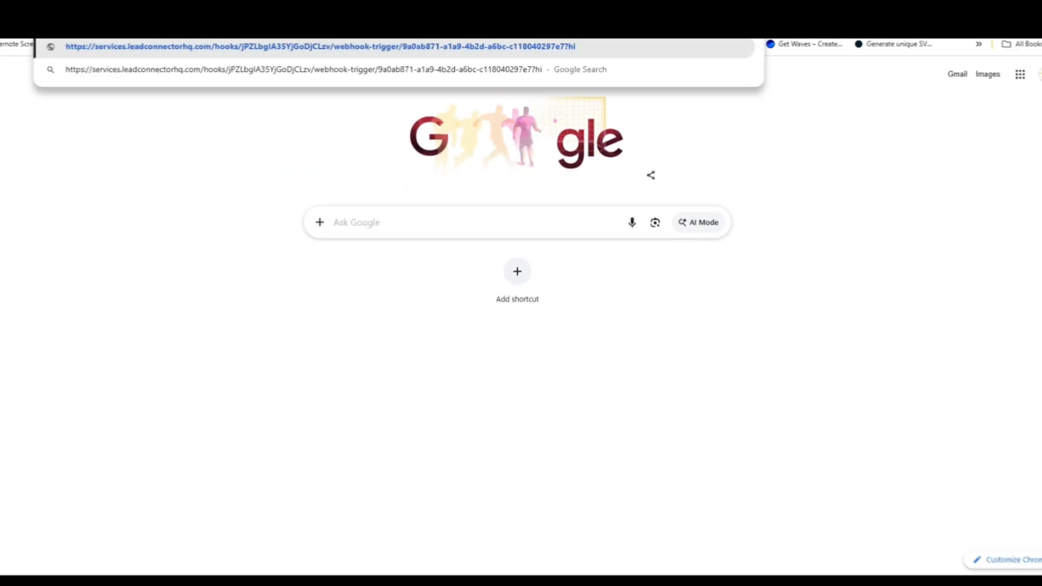
key(Return)
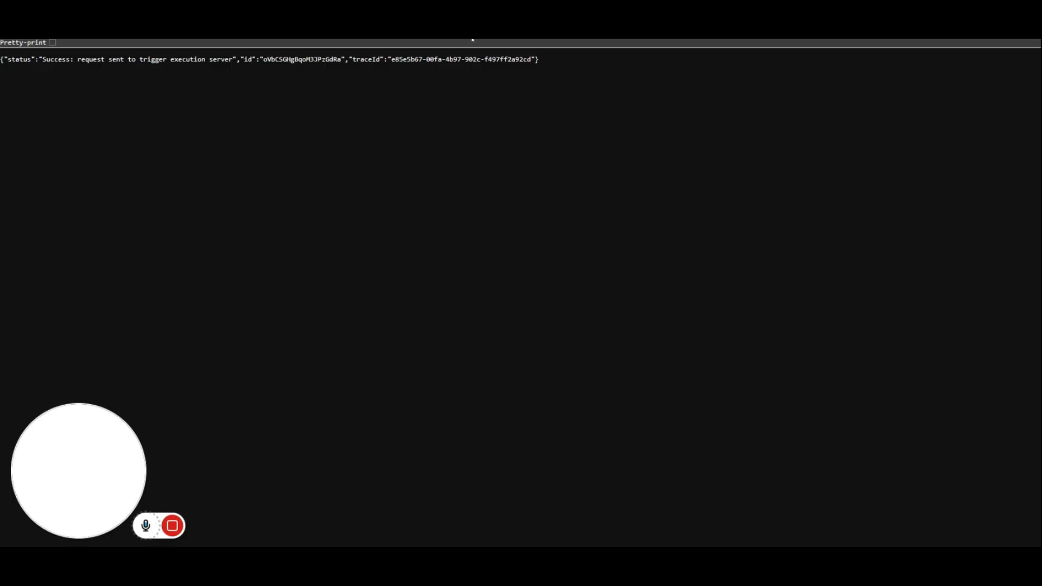
drag(8, 59, 58, 59)
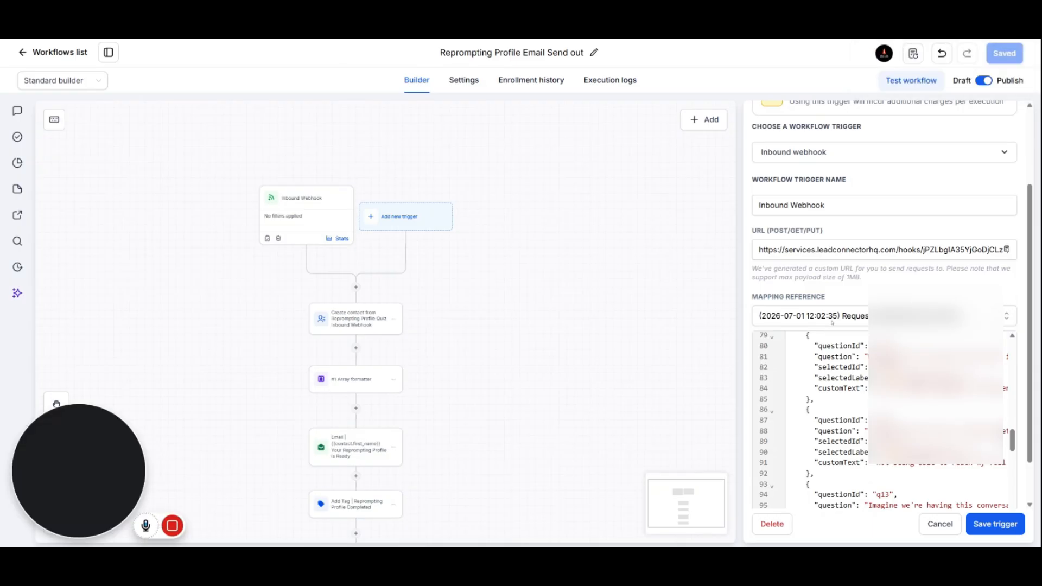
click(770, 314)
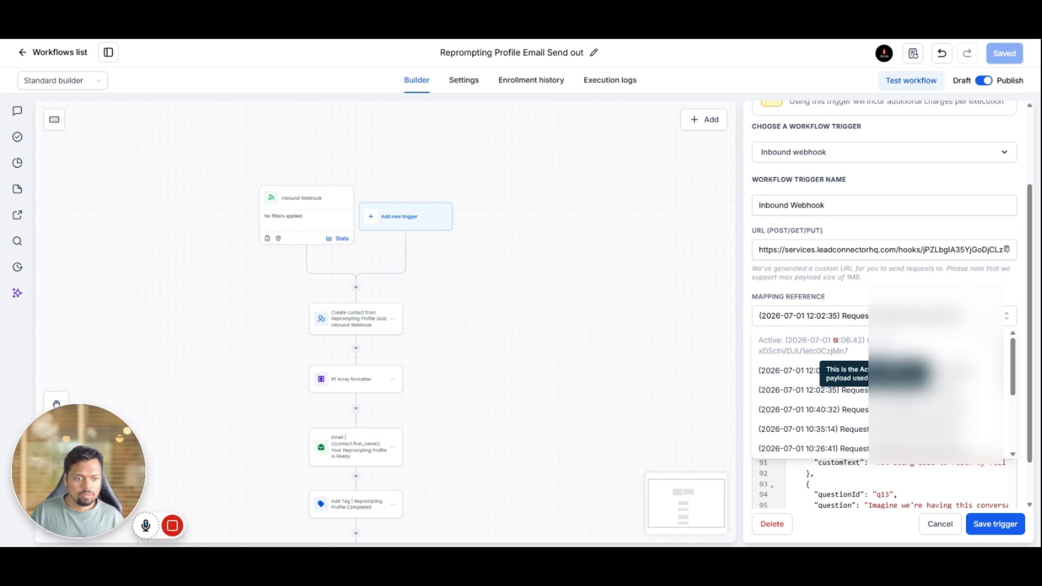
click(845, 375)
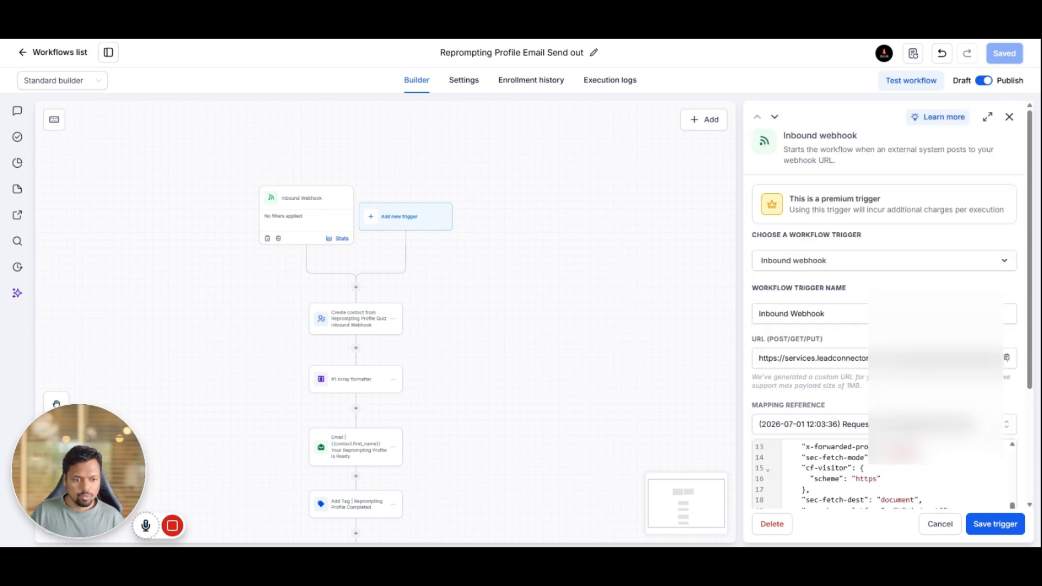
scroll(852, 433, down, 1)
scroll(852, 433, up, 4)
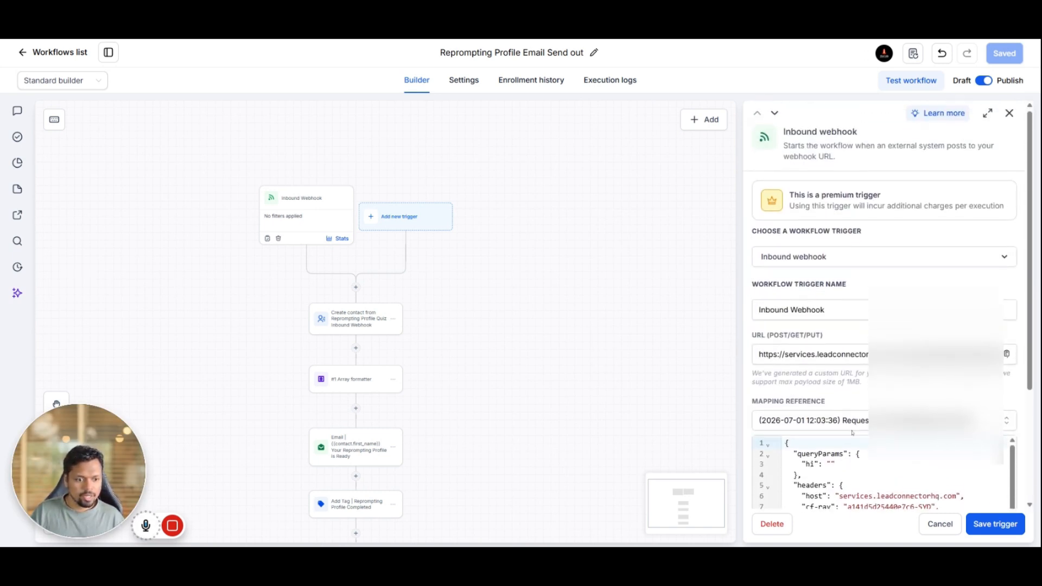
drag(806, 475, 789, 465)
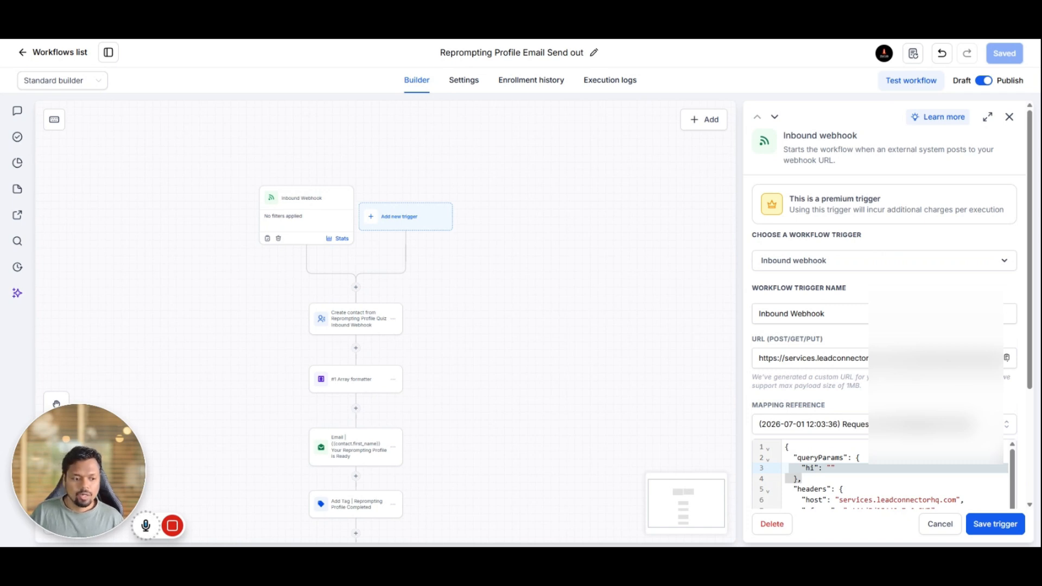
click(1002, 525)
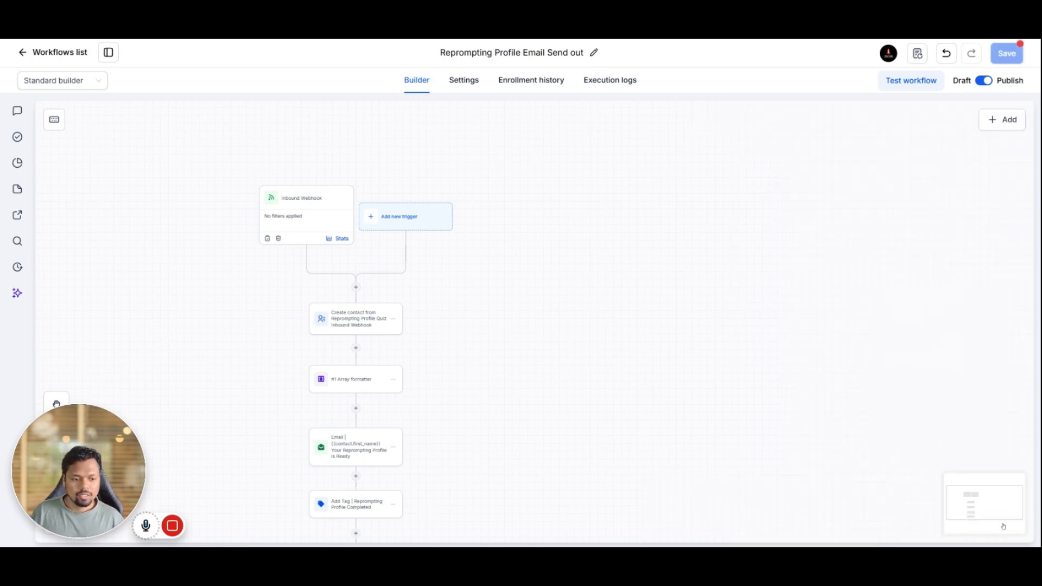
click(303, 214)
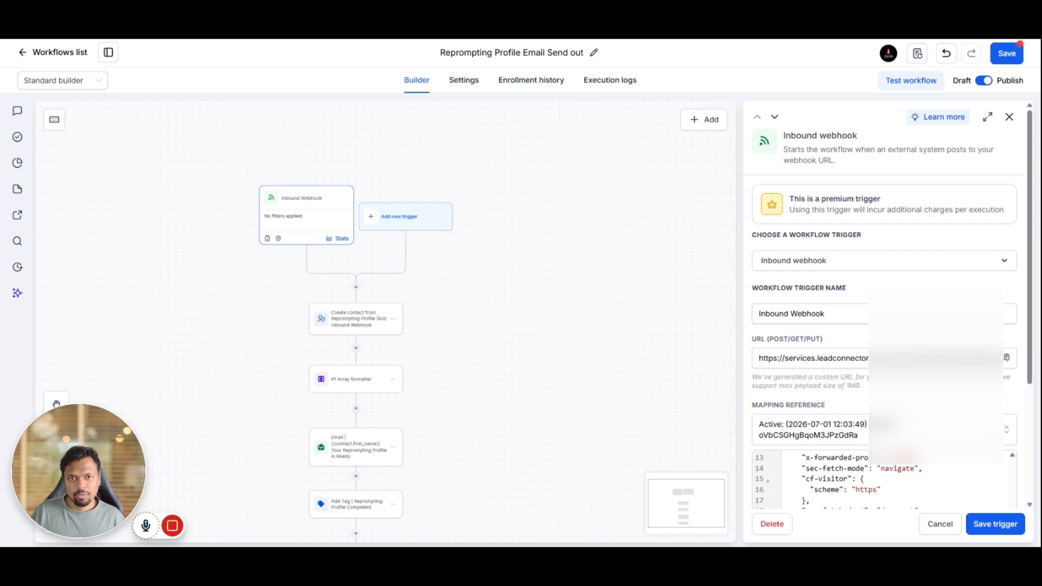
scroll(863, 395, down, 1)
click(862, 388)
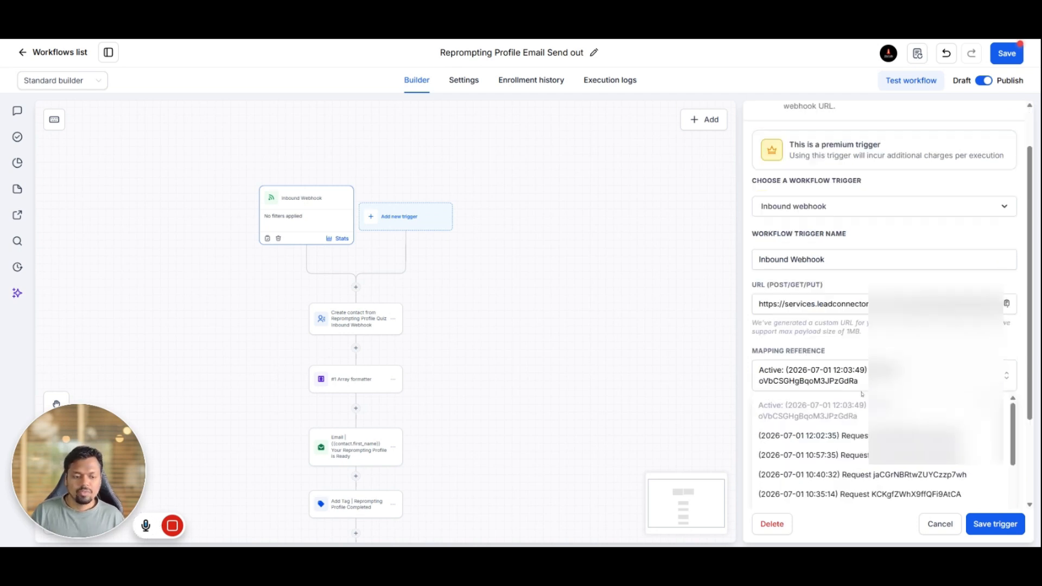
click(844, 455)
scroll(841, 470, down, 1)
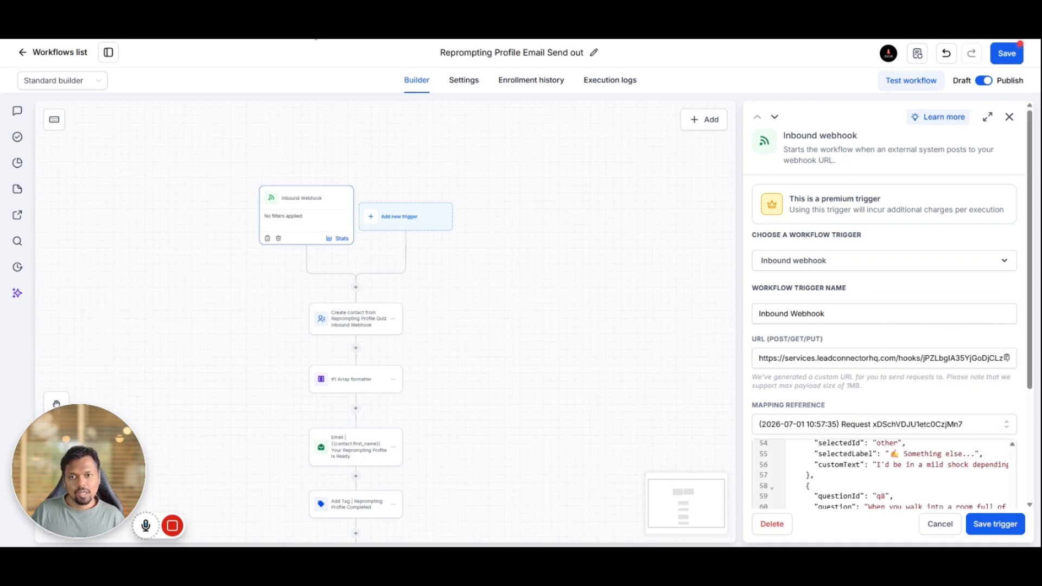